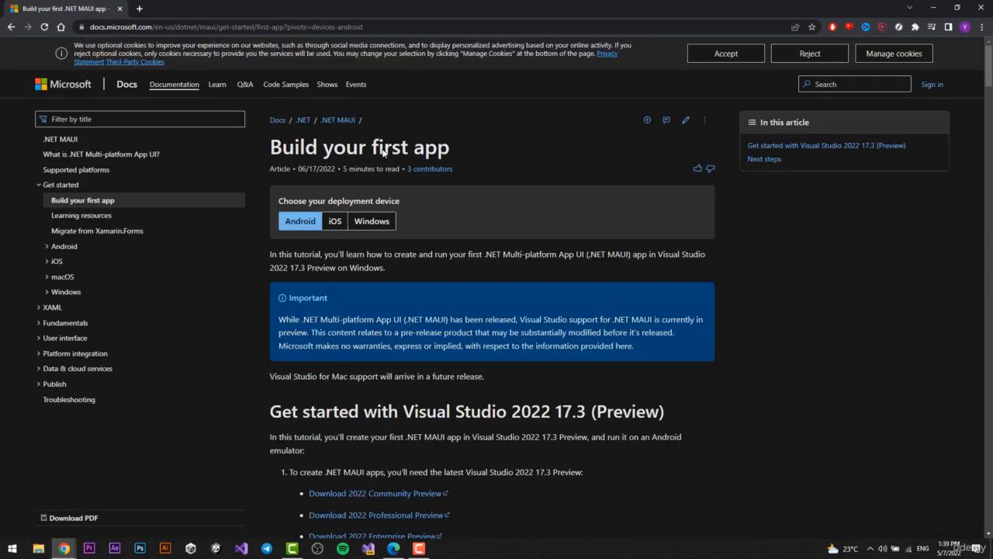
Download the Visual Studio 2022 Community Preview setup file from the Build your first app page and run it
scroll(440, 175, down, 3)
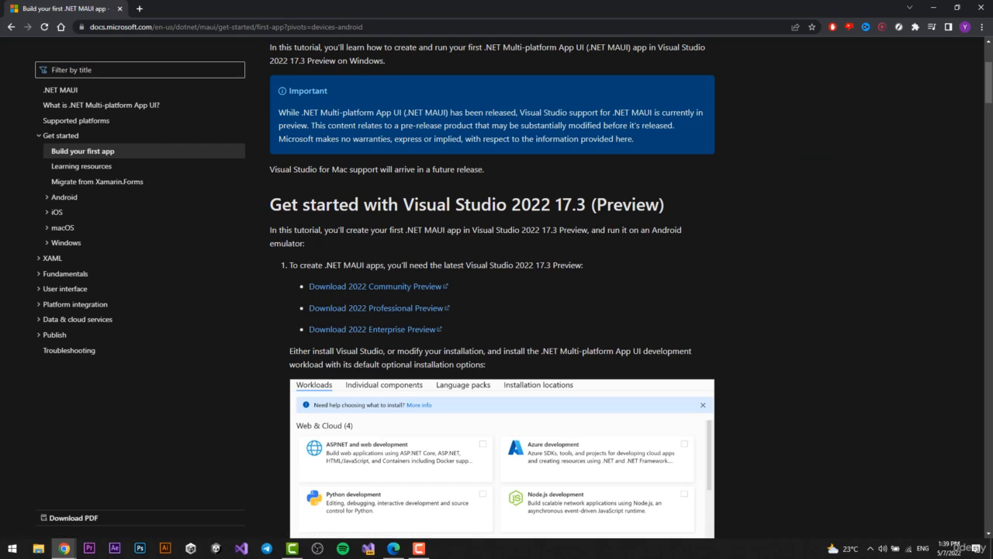
click(385, 293)
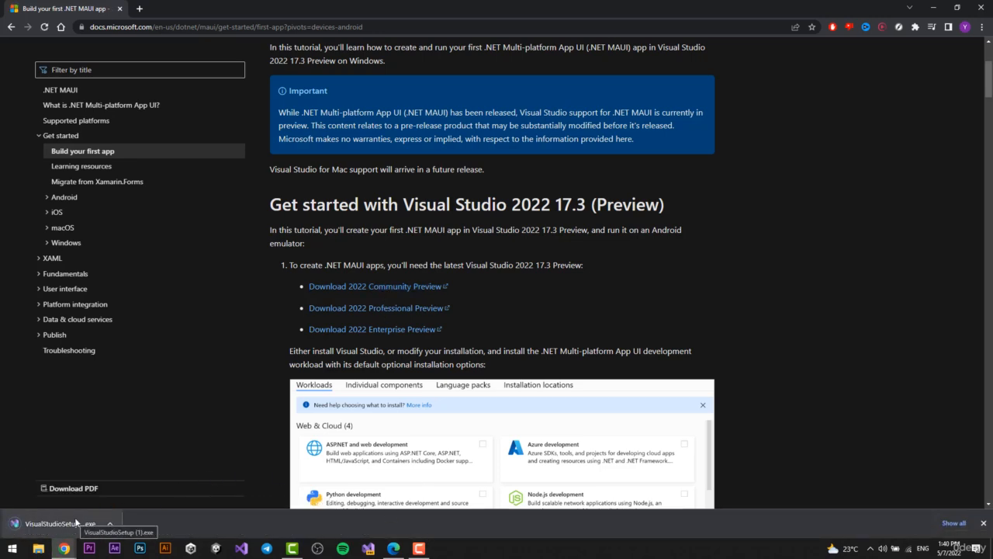
click(76, 522)
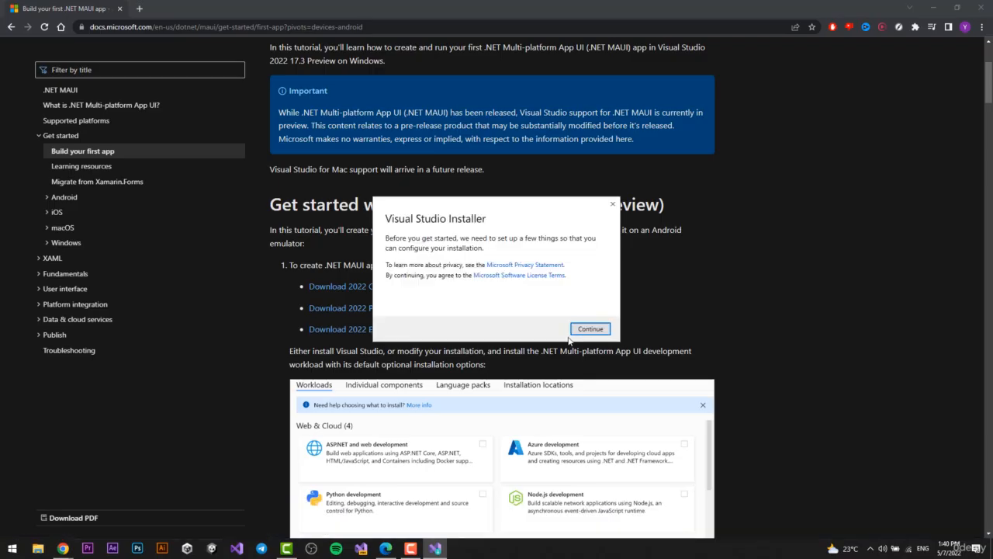
click(595, 335)
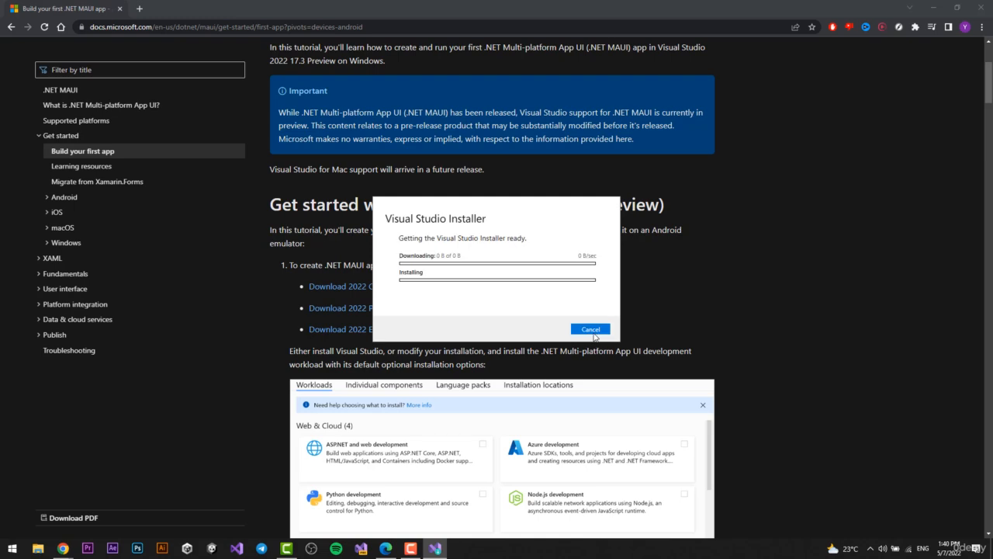
click(595, 336)
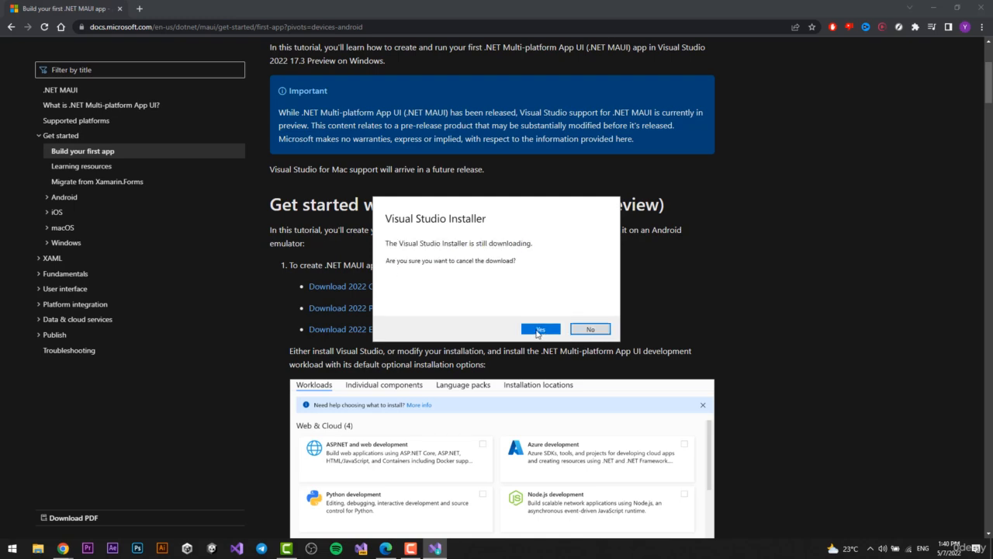
click(539, 329)
Find the Visual Studio Installer already on the computer with a search for "visual" and open it
click(11, 548)
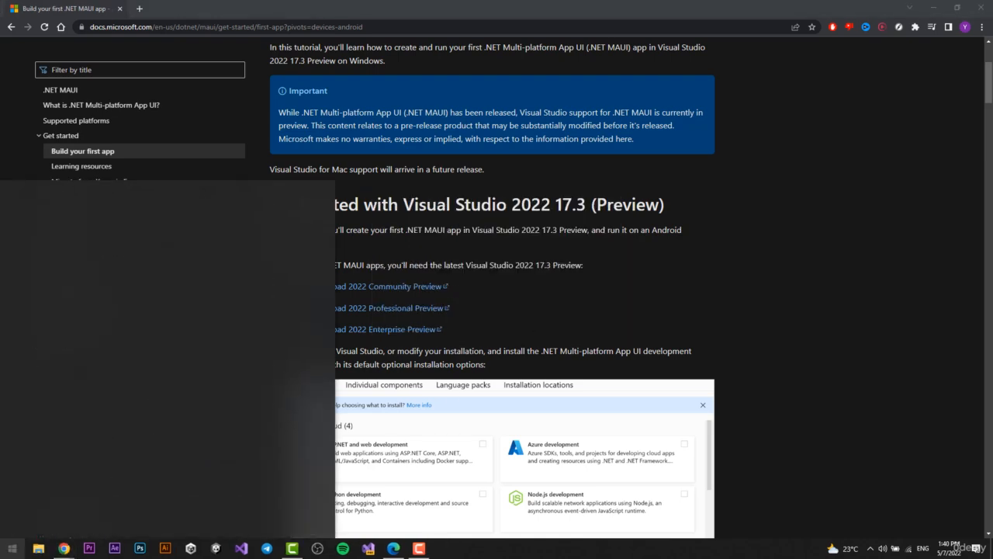
text(visual)
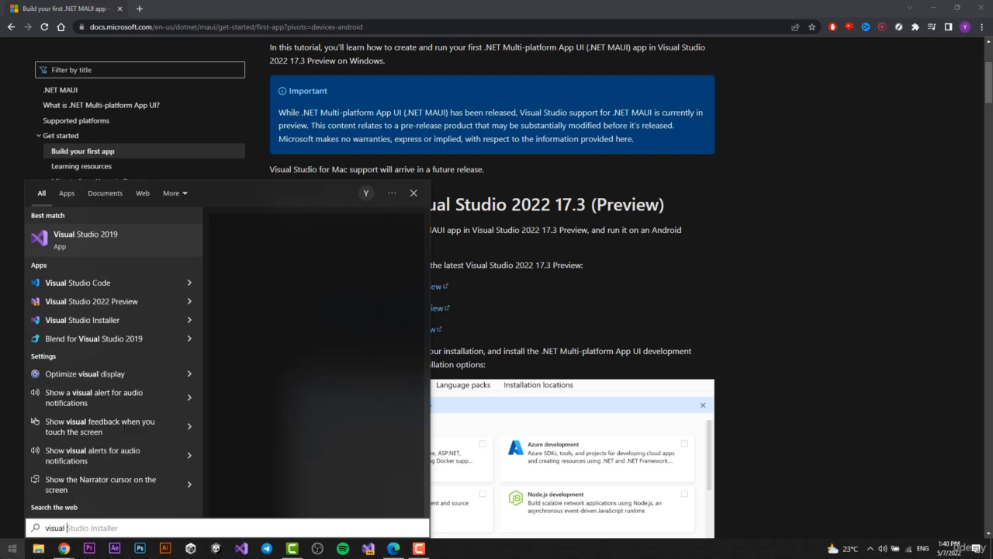
click(125, 320)
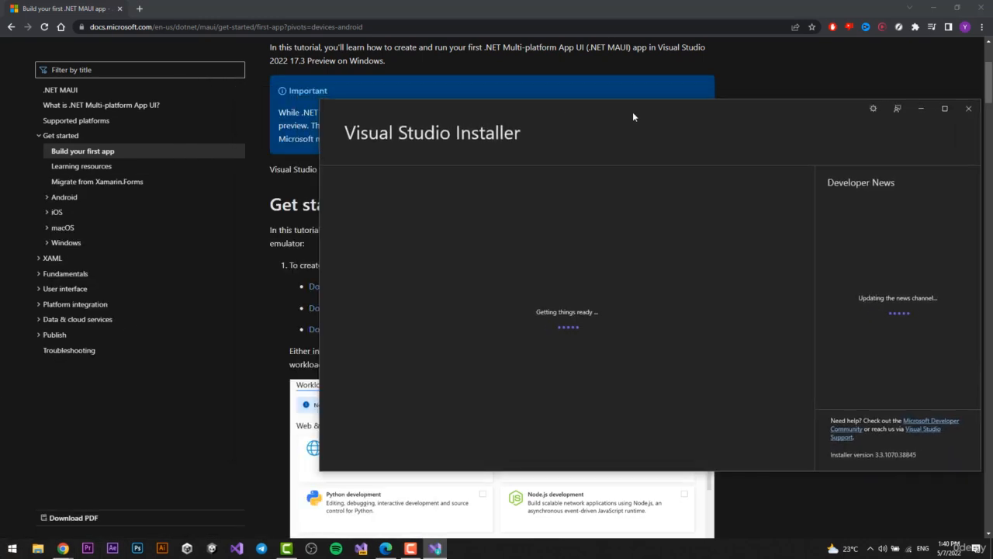
drag(633, 115, 580, 117)
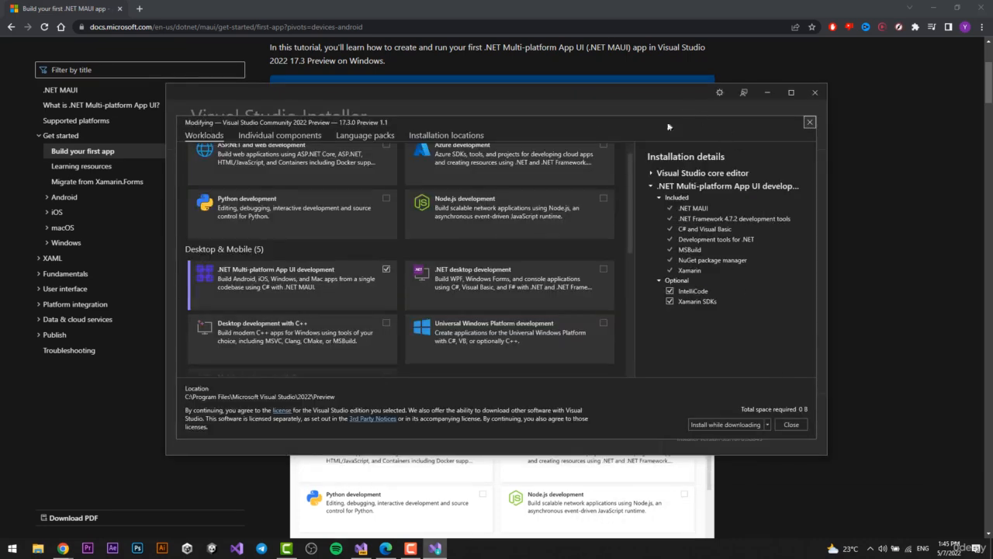
Review the workloads of Visual Studio Community 2022 Preview, especially .NET Multi-platform App UI development, and close the modification view without changes
scroll(465, 279, up, 2)
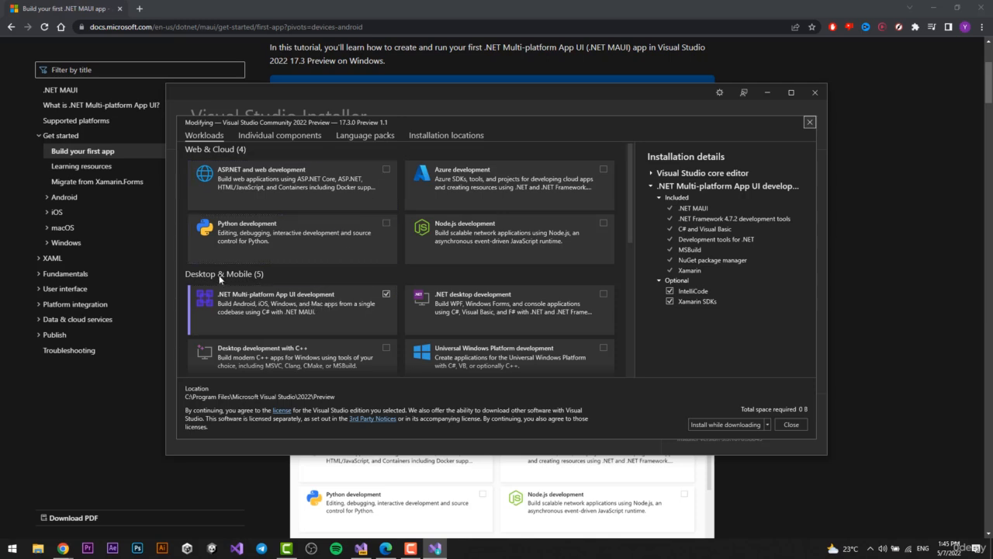
scroll(219, 274, down, 1)
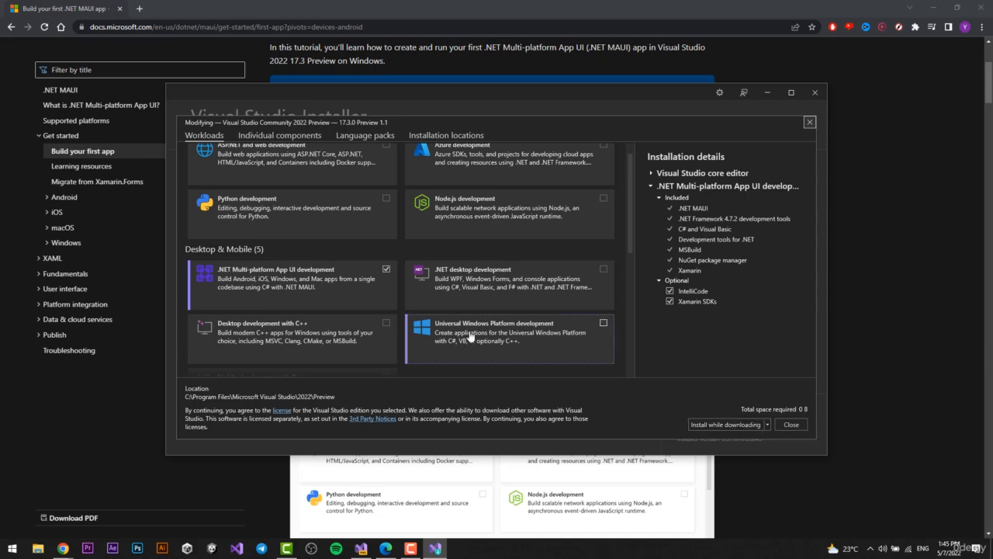
click(791, 425)
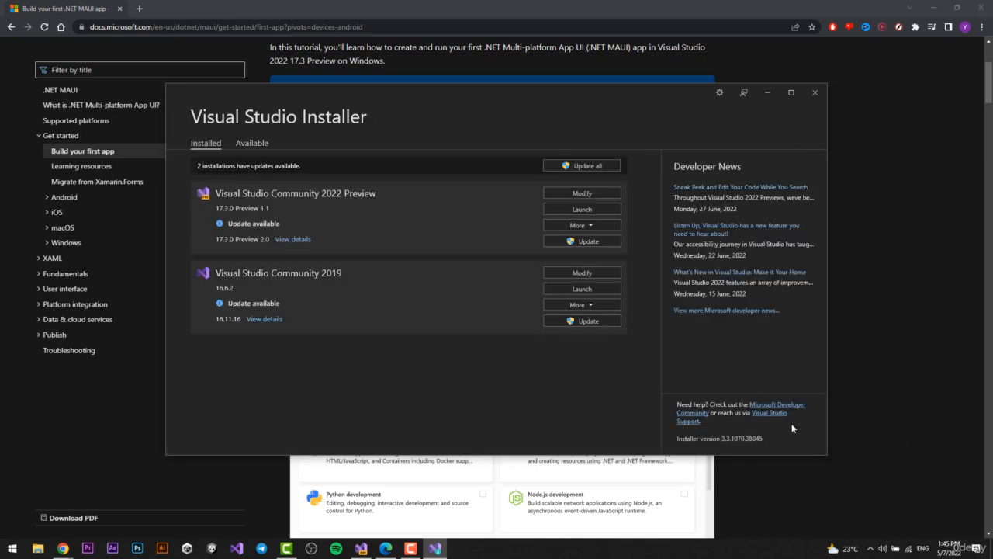
click(905, 344)
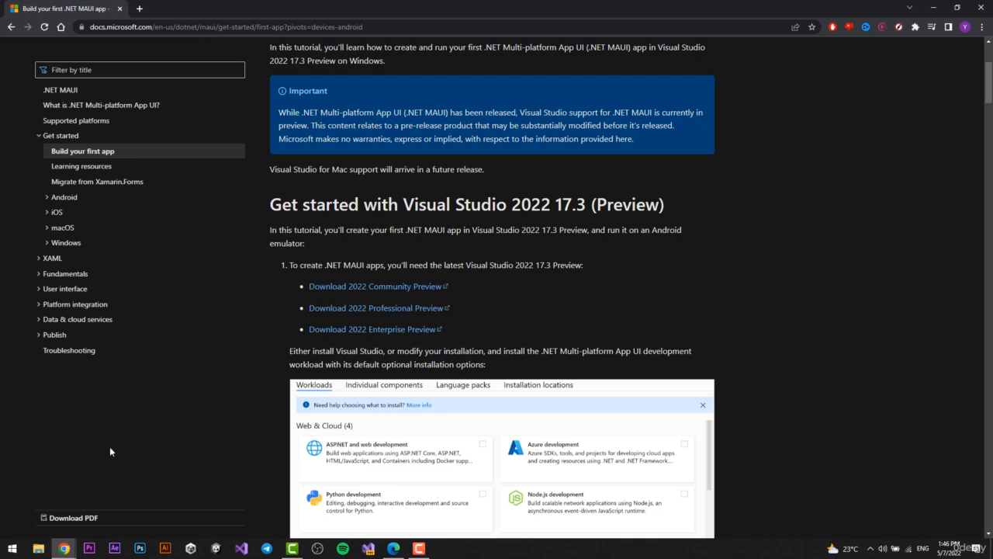
click(12, 548)
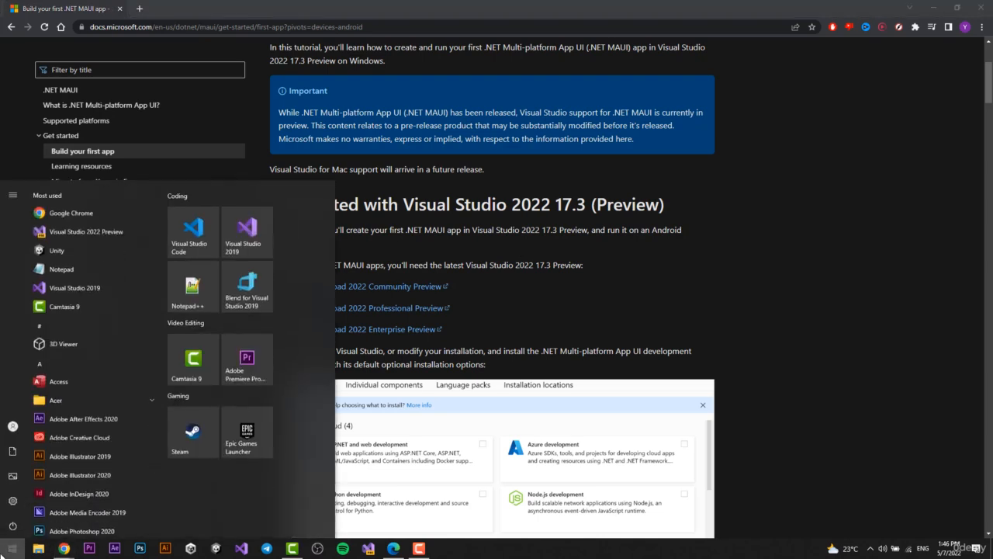
text(visy)
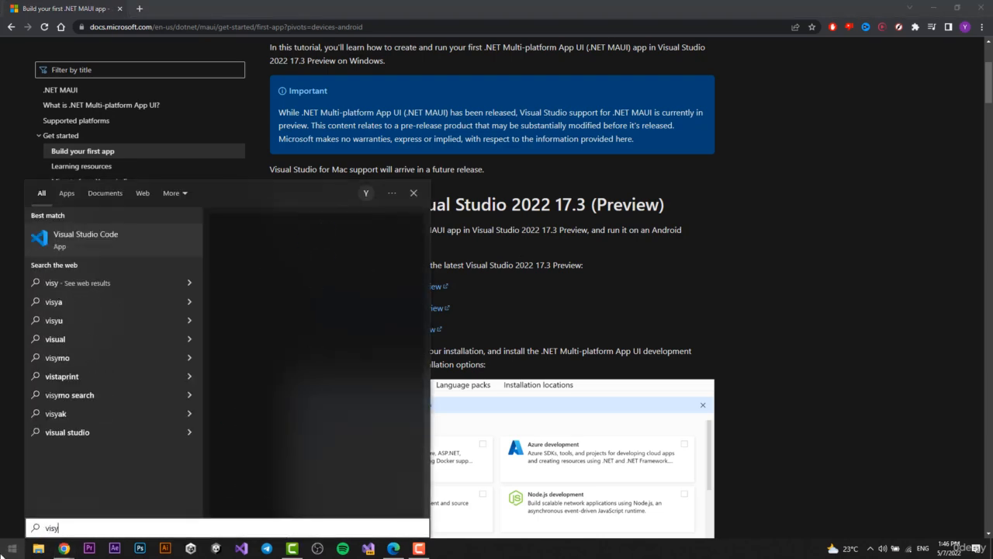
text(al s)
key(BackSpace)
key(BackSpace)
key(BackSpace)
key(BackSpace)
key(BackSpace)
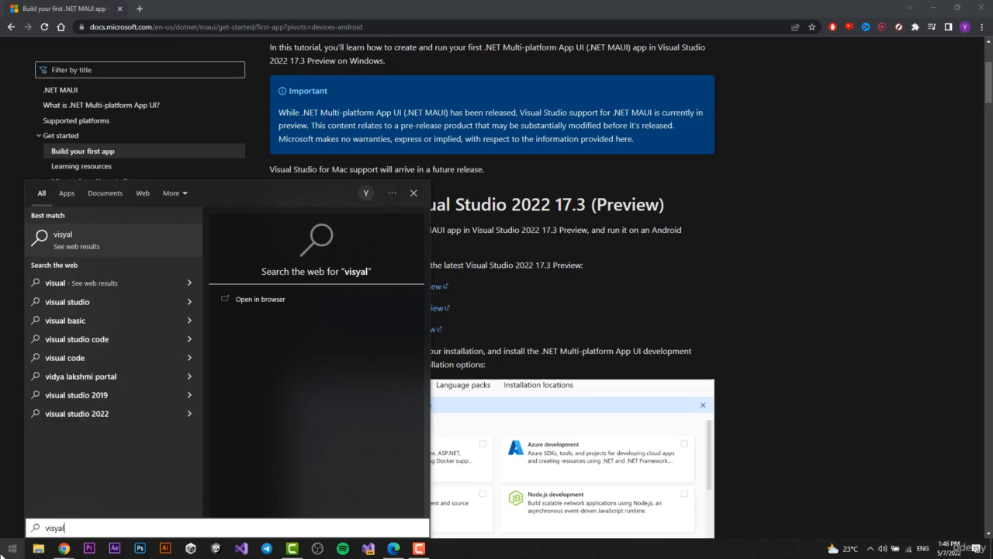
text(ual s)
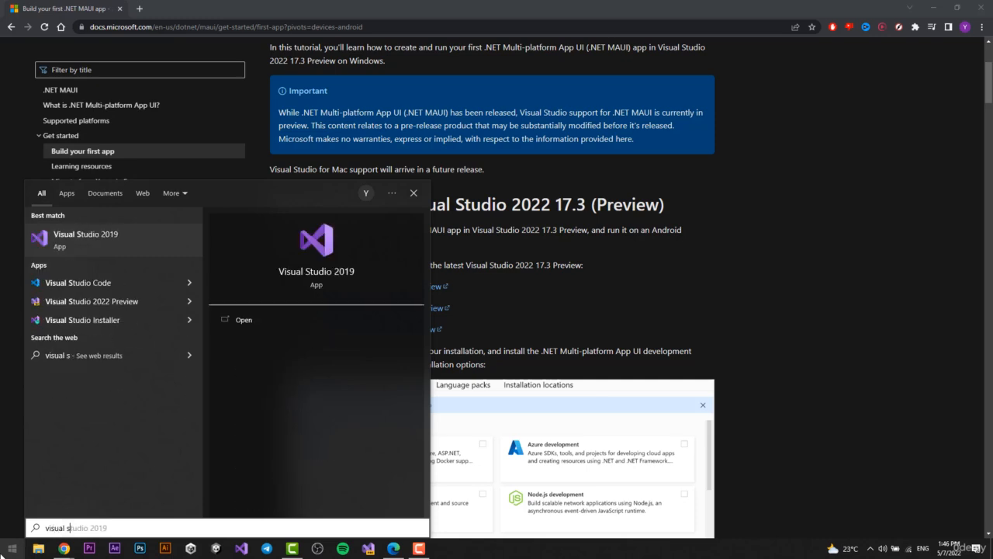
key(Escape)
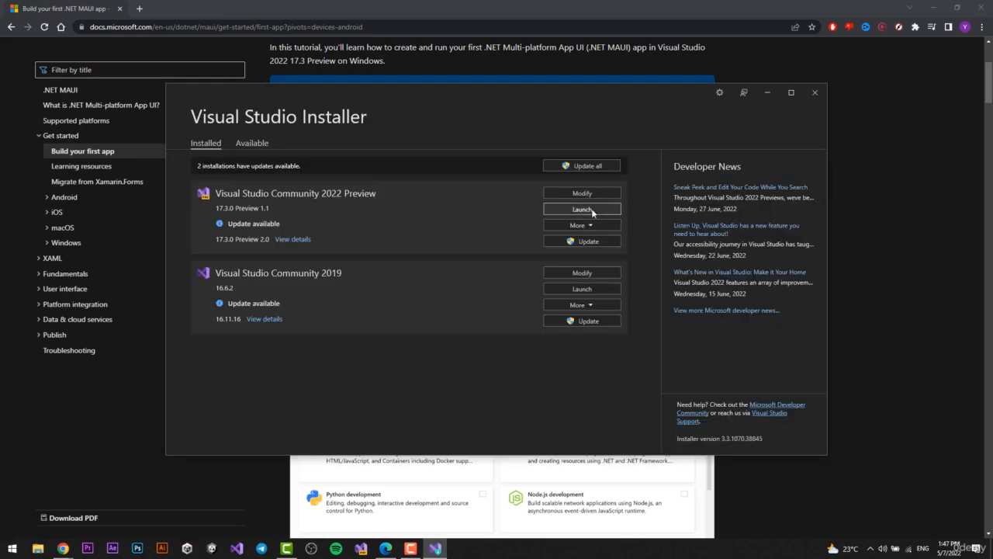
Launch Visual Studio Community 2022 Preview from the installer and close the installer window
click(591, 209)
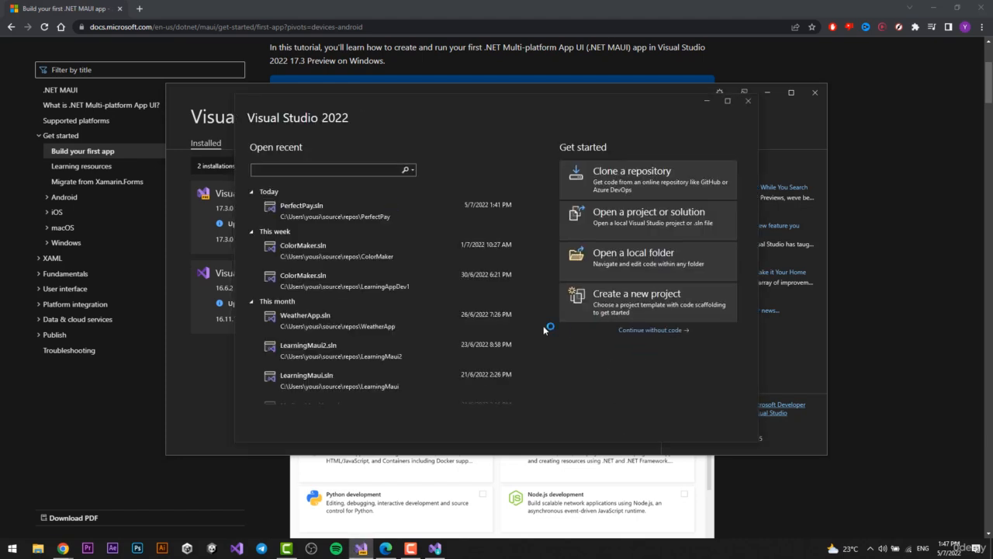
click(820, 91)
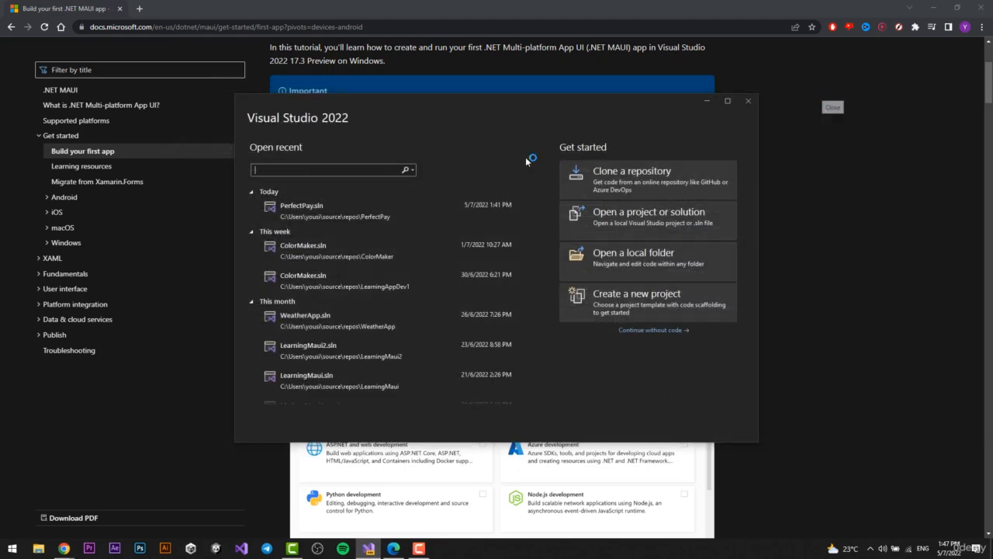
Begin a new project, search the templates for "maui" and choose the .NET MAUI App template
click(657, 300)
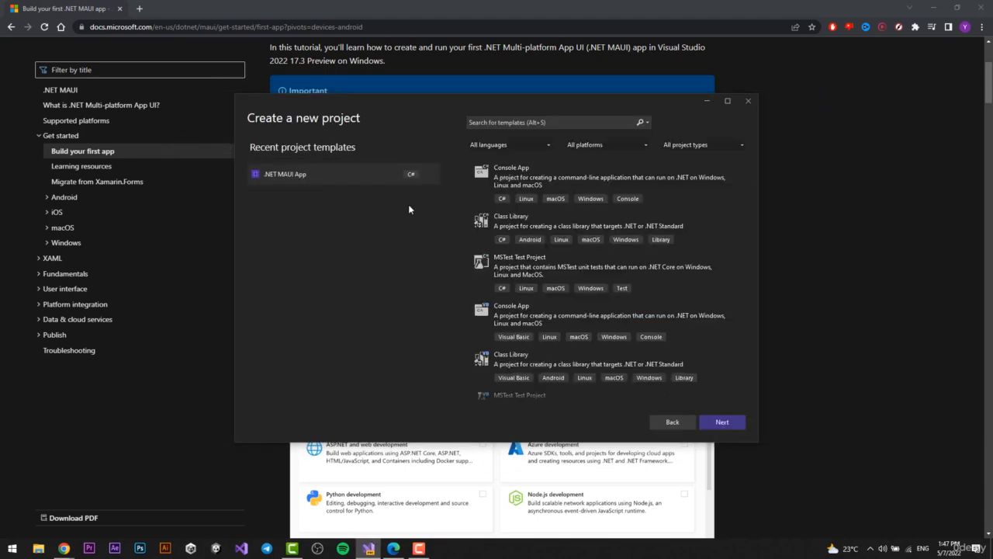
click(556, 122)
text(maui)
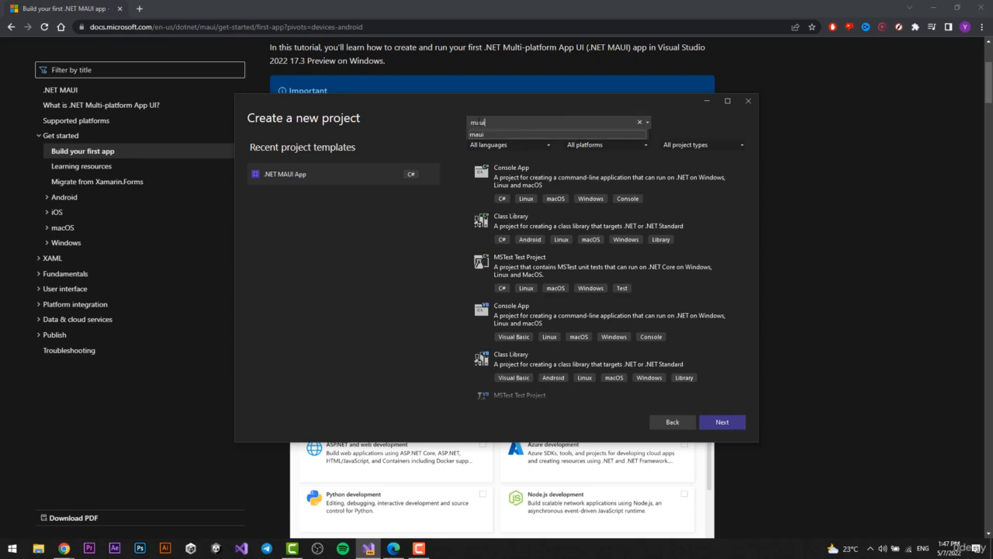
click(515, 135)
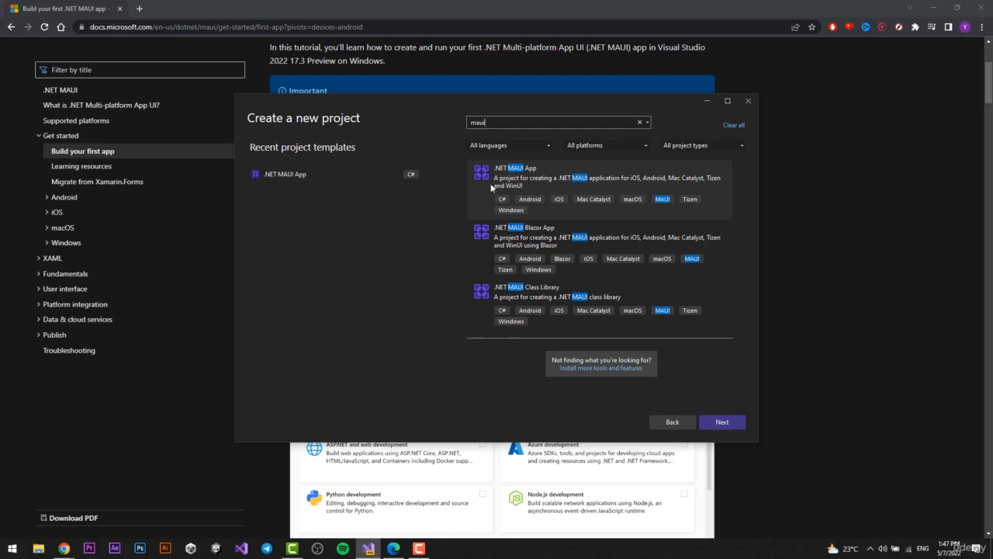
double_click(531, 186)
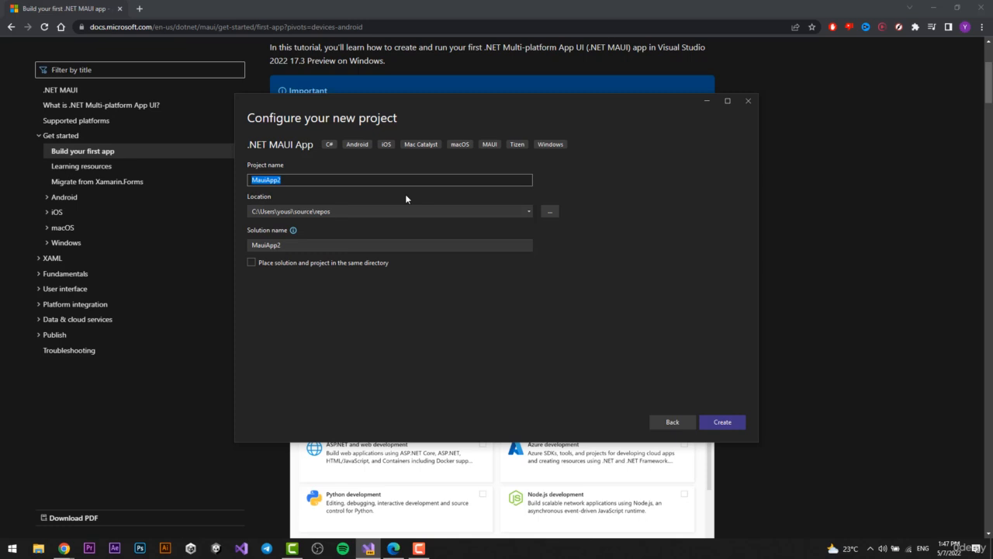
Create the project with the name MauiApp2 in the default location and accept the Android SDK license
key(End)
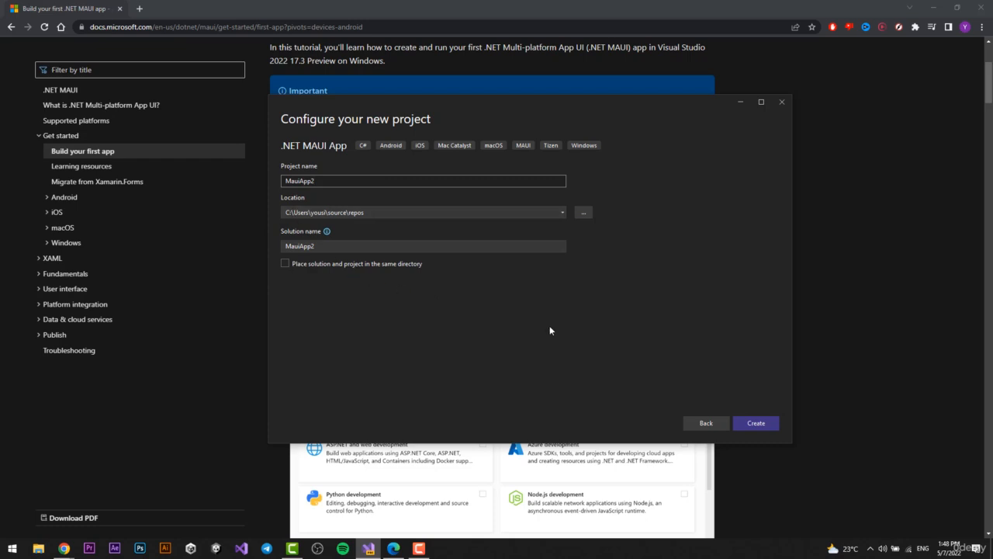
click(755, 422)
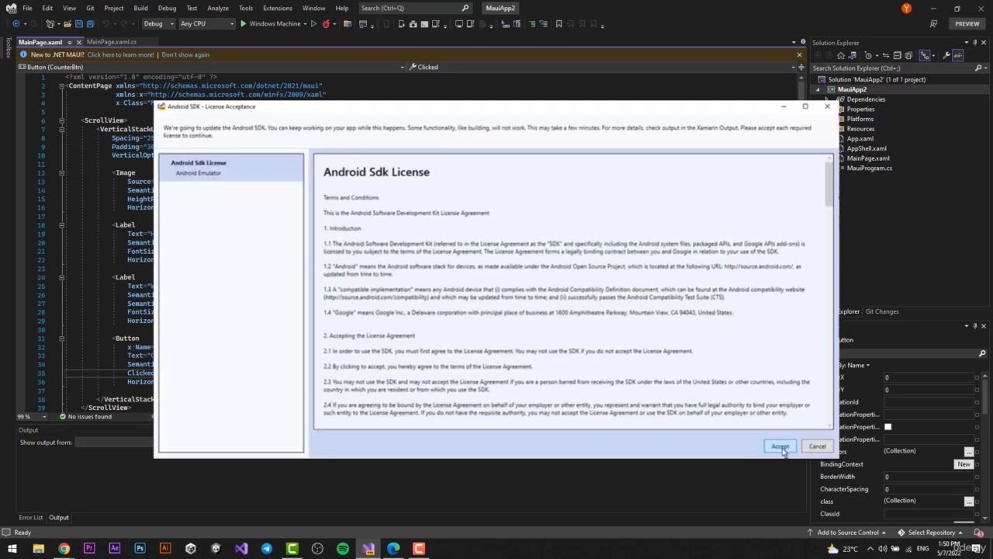
click(779, 447)
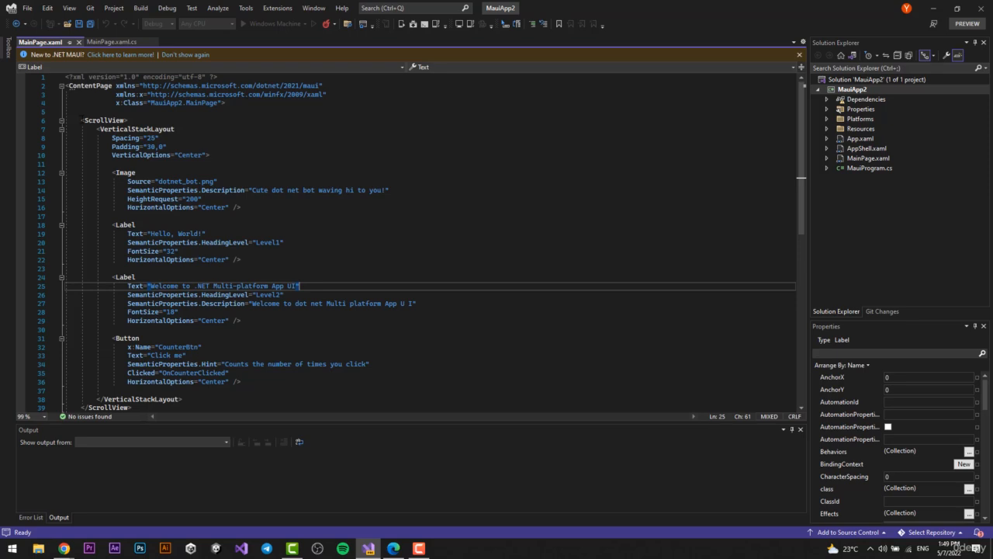
Look at the code-behind in MainPage.xaml.cs and return to the MainPage.xaml markup
click(93, 42)
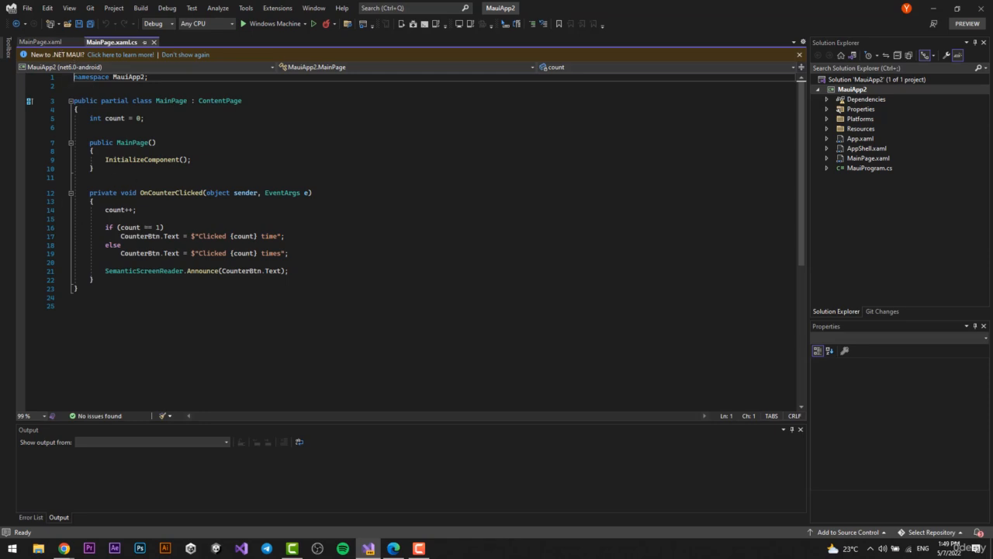
click(41, 42)
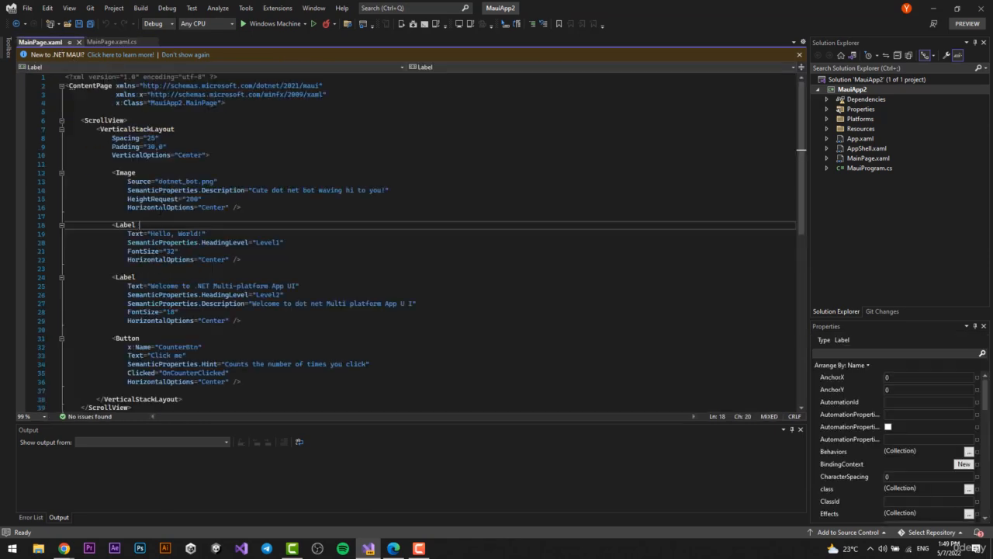
click(181, 399)
Examine the available run targets for the project, including the Android emulators offered for debugging
click(305, 23)
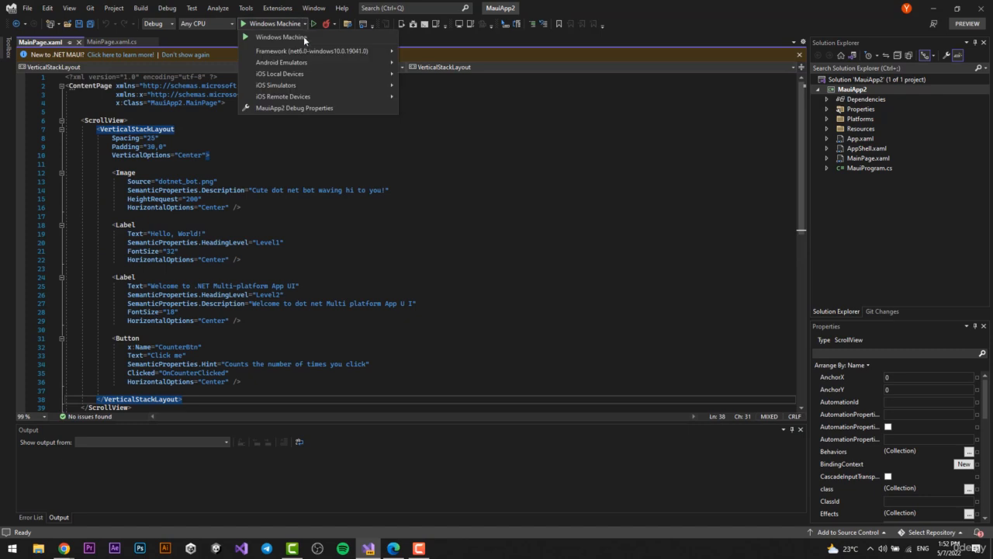
mouse_move(303, 63)
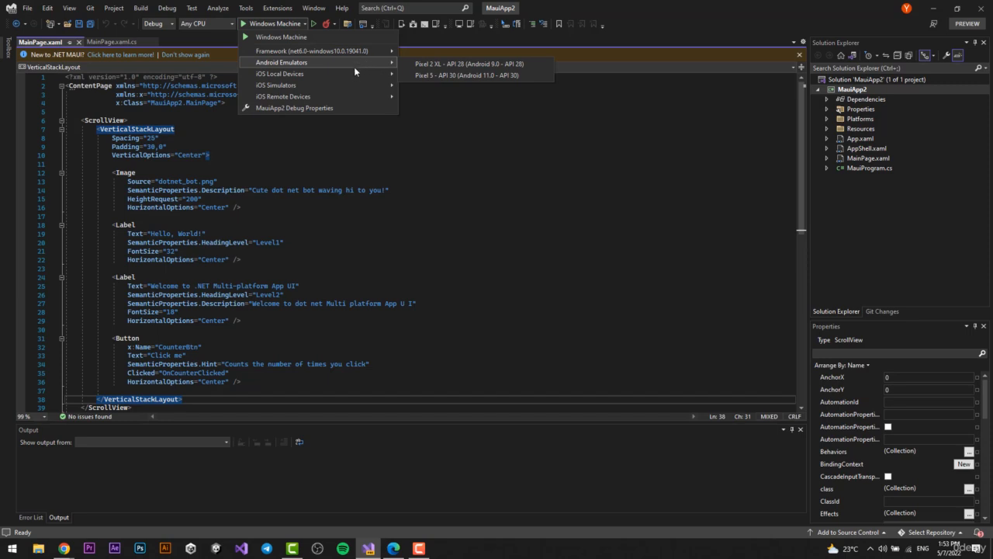
drag(312, 233, 309, 239)
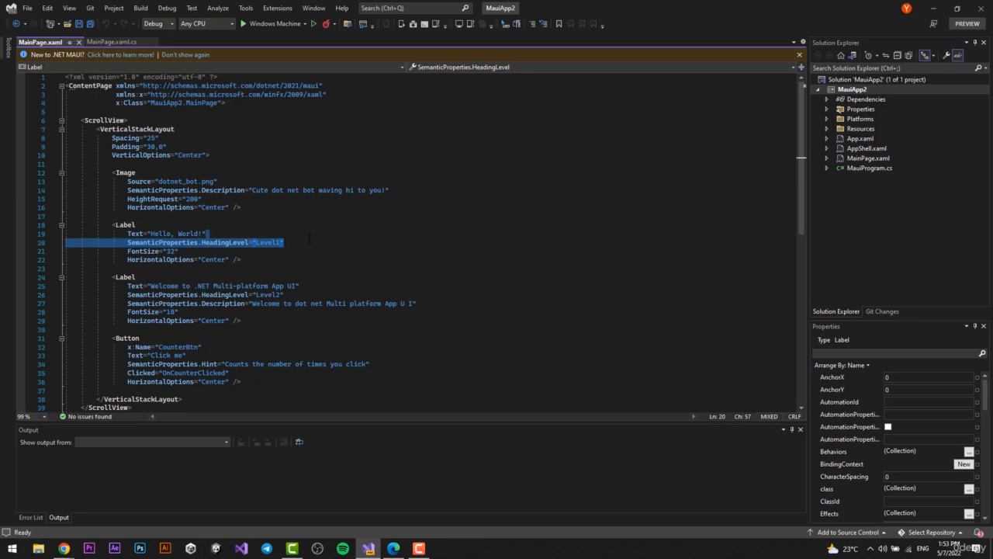
shift+click(270, 122)
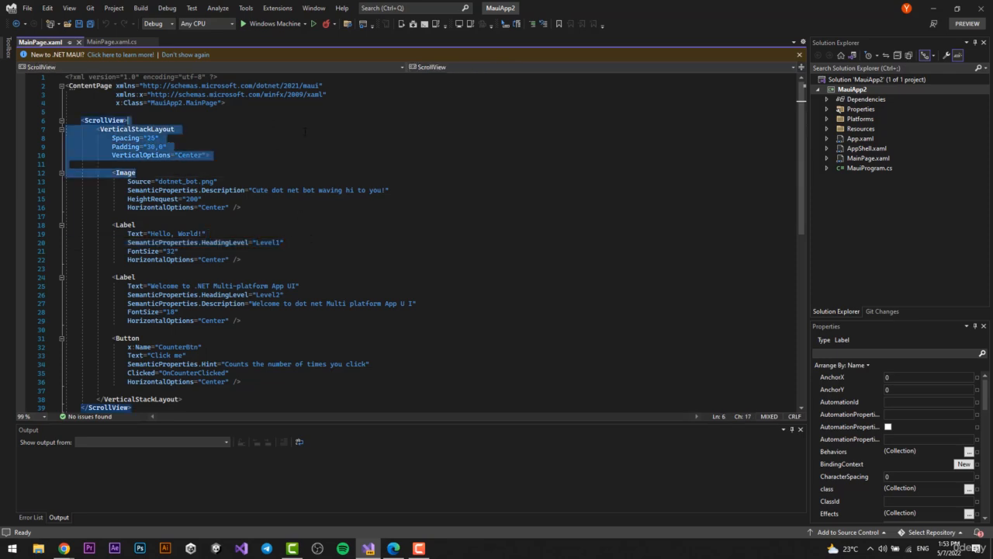
click(304, 23)
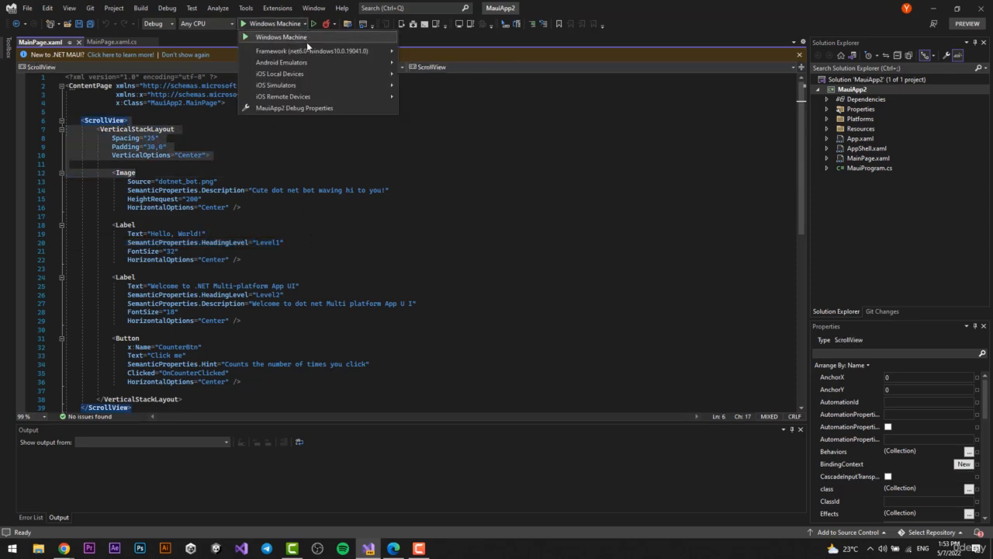
mouse_move(312, 61)
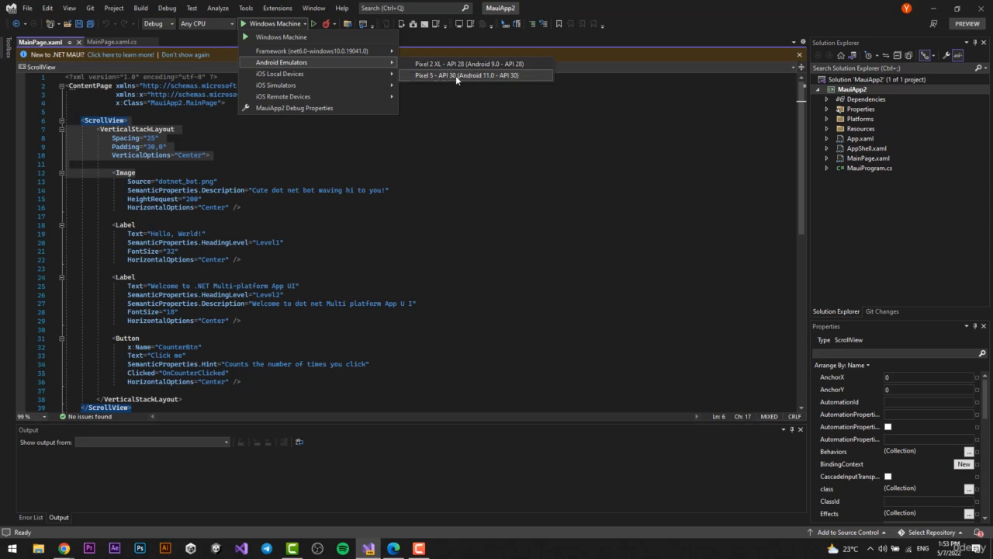
click(357, 163)
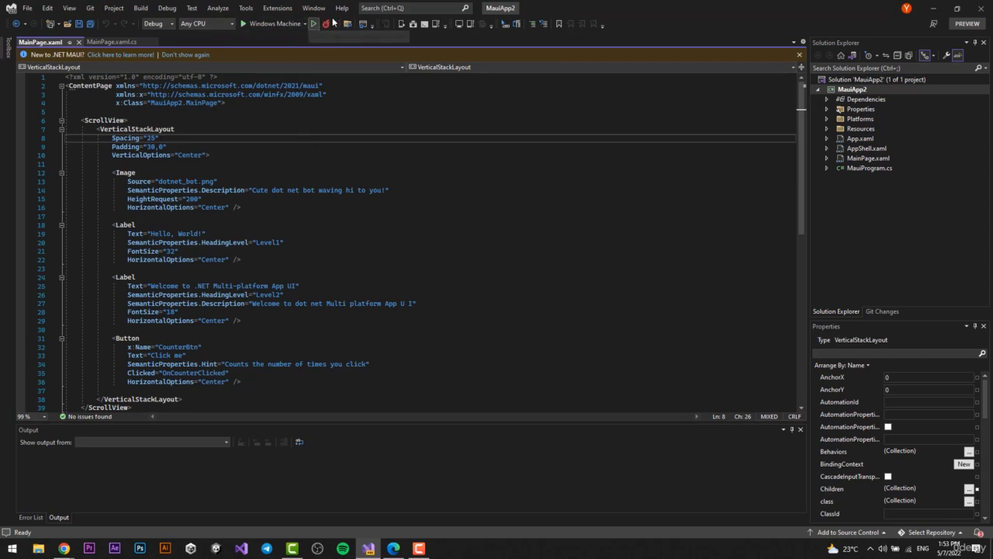
click(306, 25)
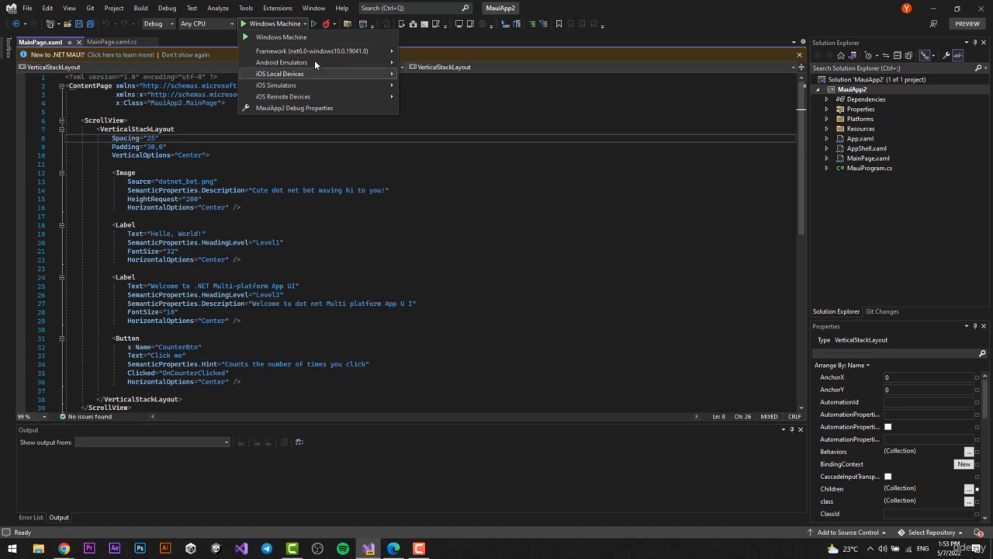
mouse_move(367, 60)
click(438, 62)
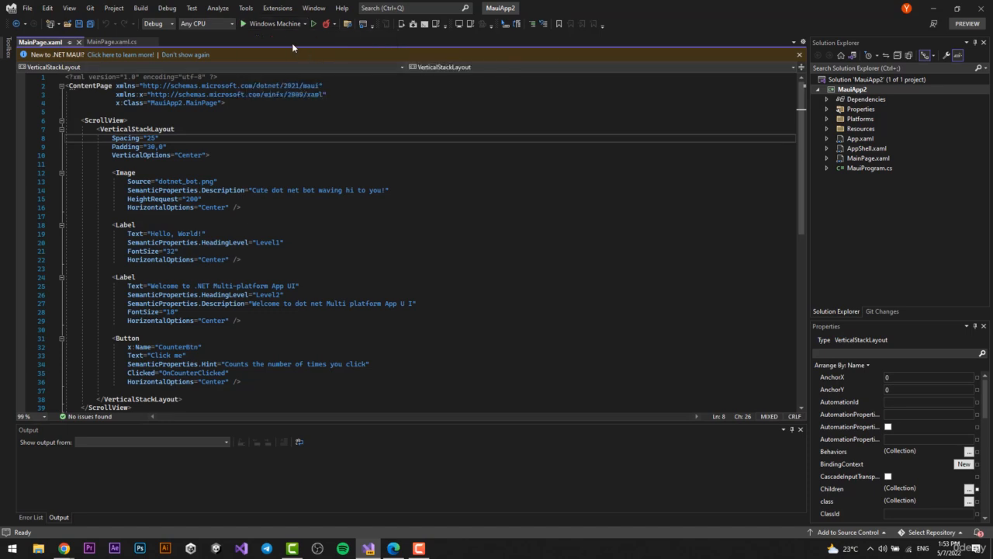